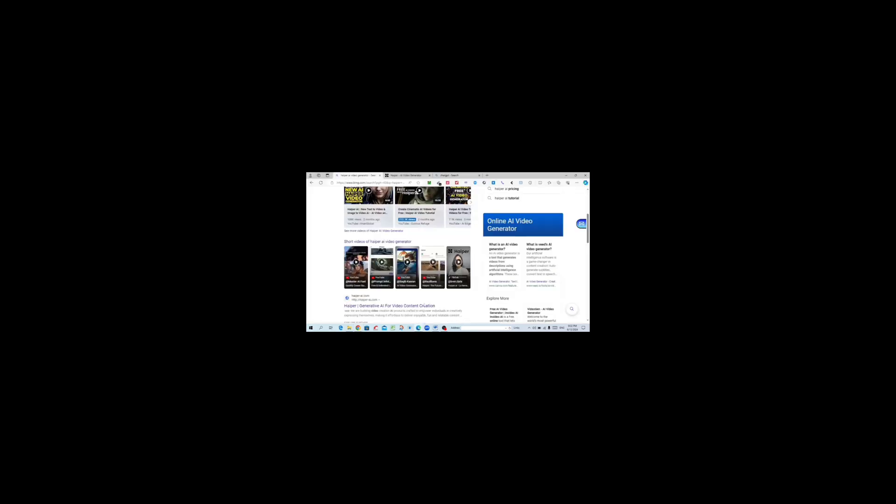
Step: Switch to Haiper and generate a video of Milo, a kind-hearted mouse with soft brown fur, standing at the base of a tall tree
click(415, 175)
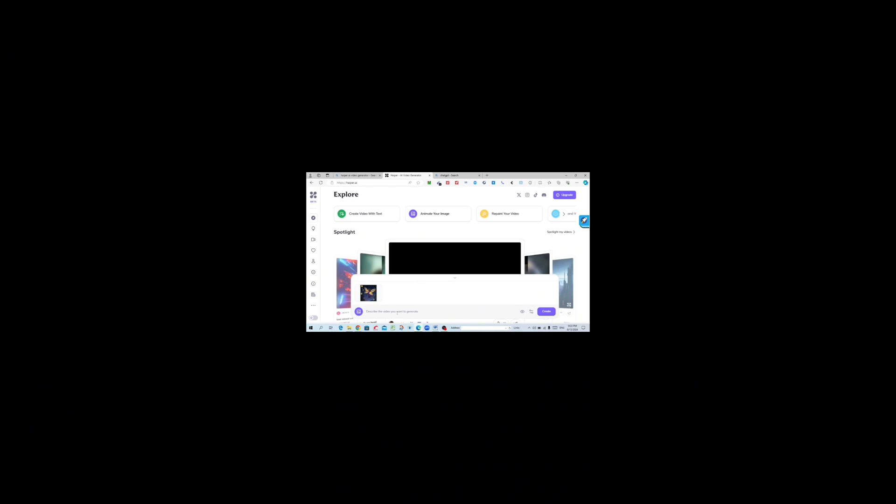
text(Illustrate Milo, a kind-hearted mouse, standing at the base of a tall tree. Milo has soft brown fur, large, expressive eyes, and a friendly smile. Beside him, there's a tiny ladder made of twigs and leaves. The forest floor is vibrant with flowers and a few glowing mushrooms.)
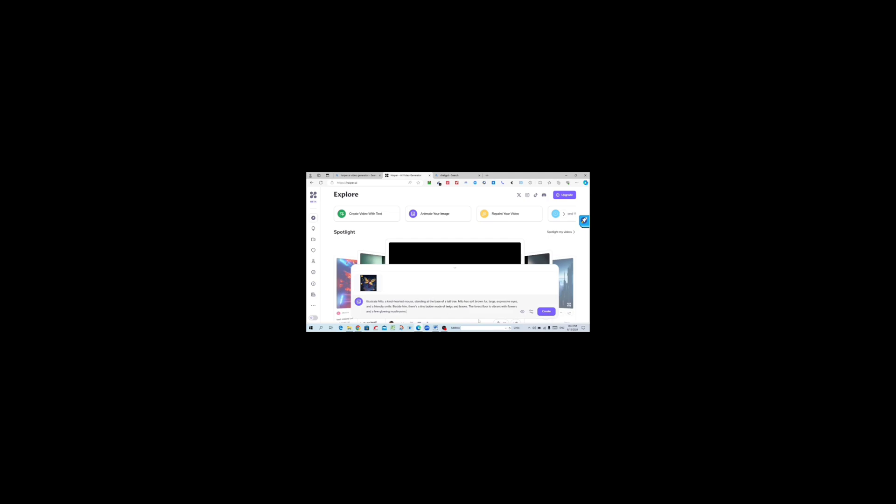
key(Return)
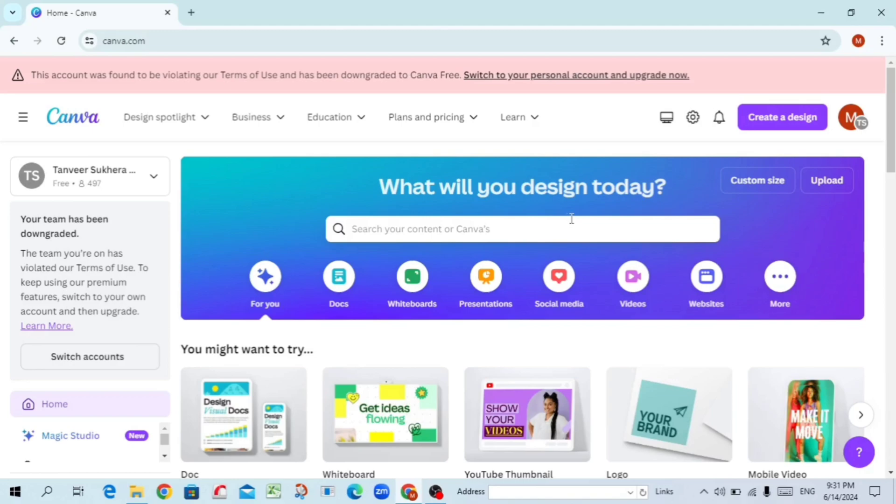
Step: Switch to Canva and create a blank 1920 × 1080 px video design
click(631, 282)
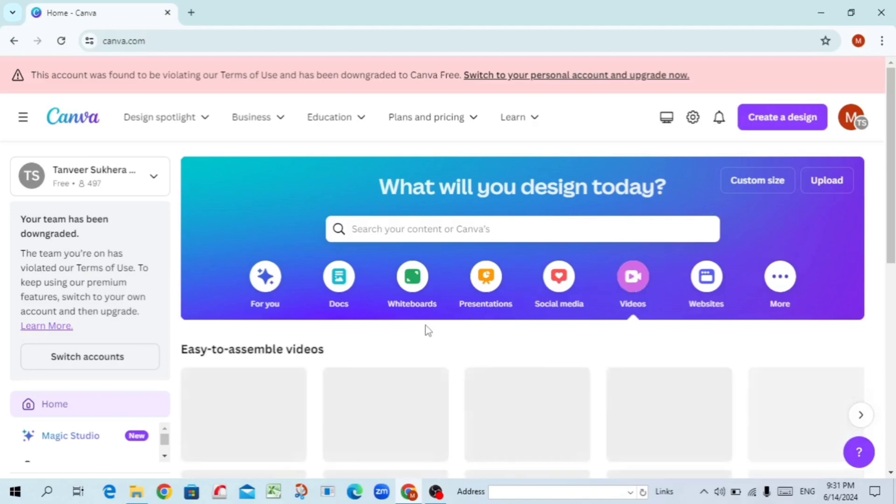
scroll(429, 331, down, 3)
mouse_move(253, 293)
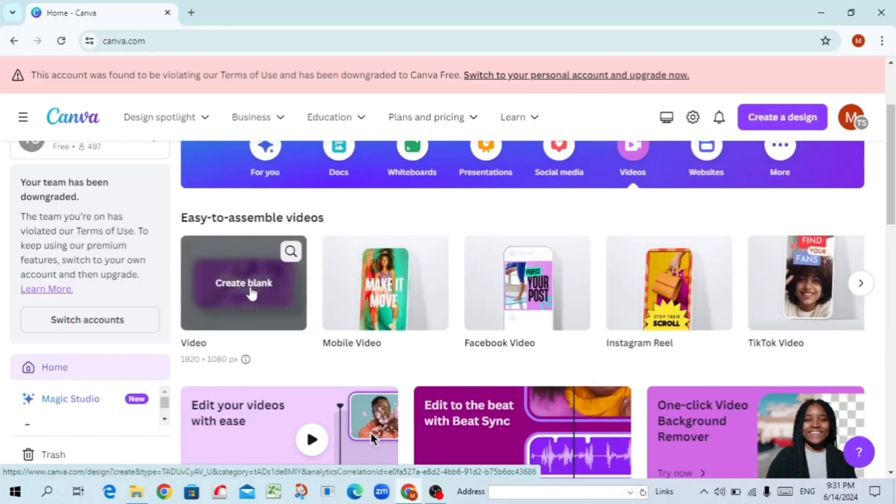
click(252, 292)
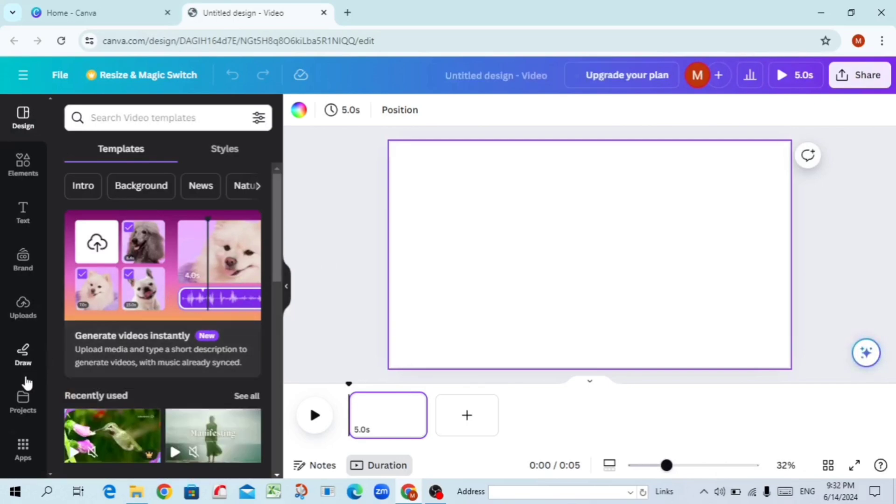
Step: Upload the forest and fairy video clips, 666afa464c1db6ed921caf18 and 666b113c56d958afc3c8b349, from the Desktop's Animation Project folder
click(24, 308)
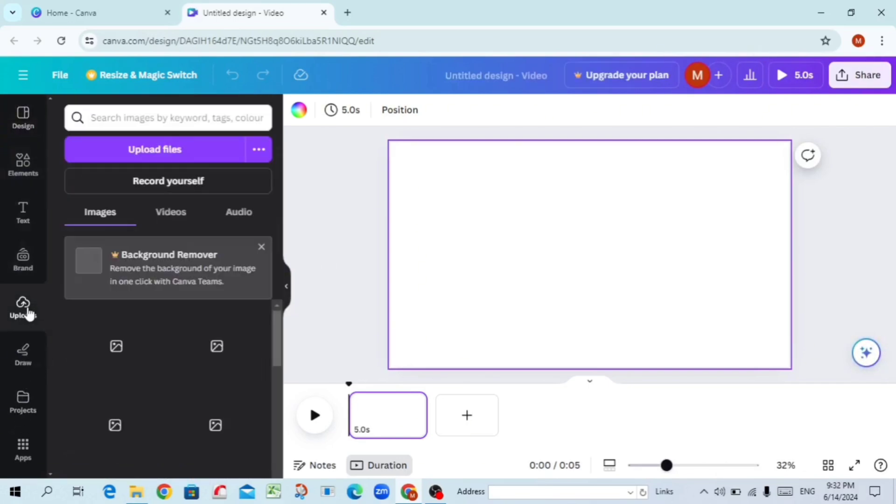
click(146, 162)
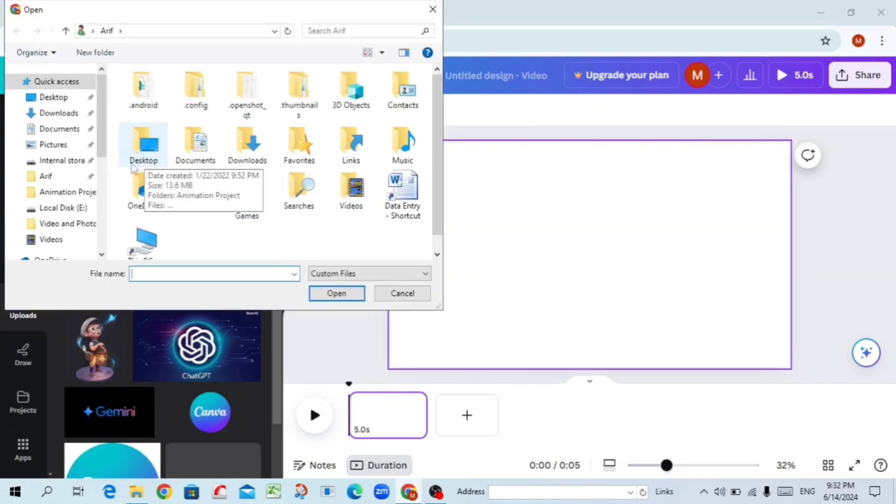
click(52, 97)
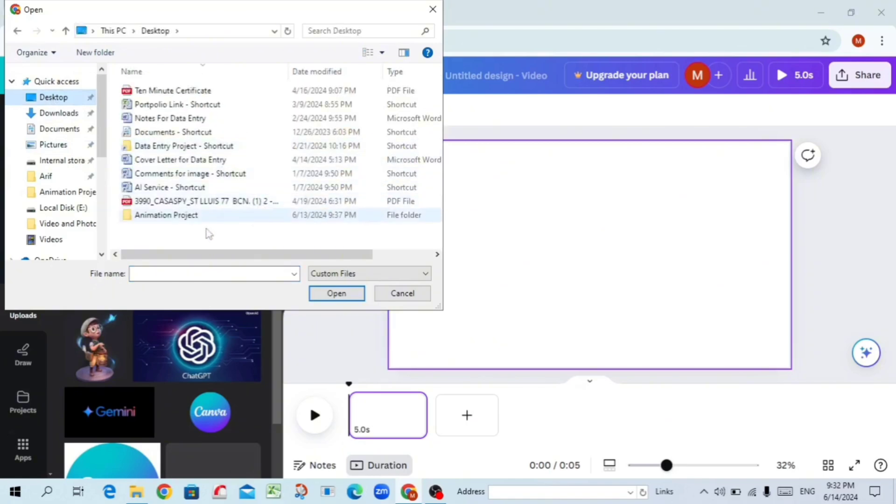
click(183, 220)
double_click(183, 219)
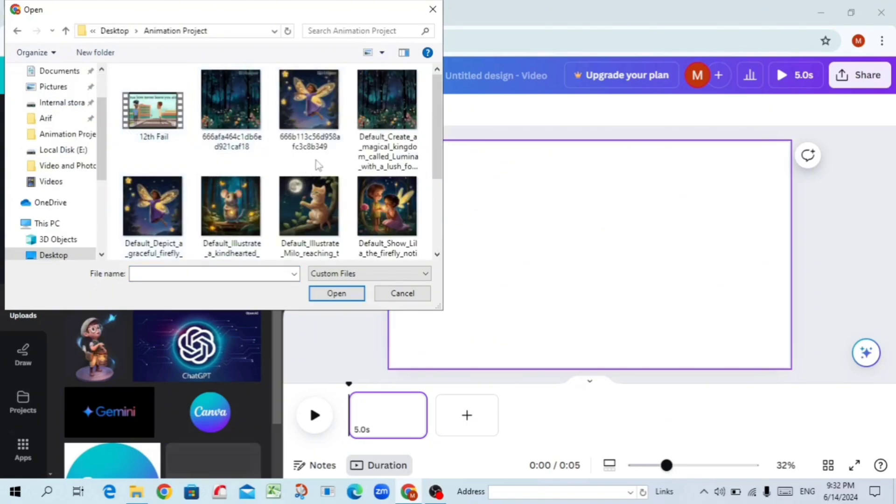
drag(317, 161, 222, 95)
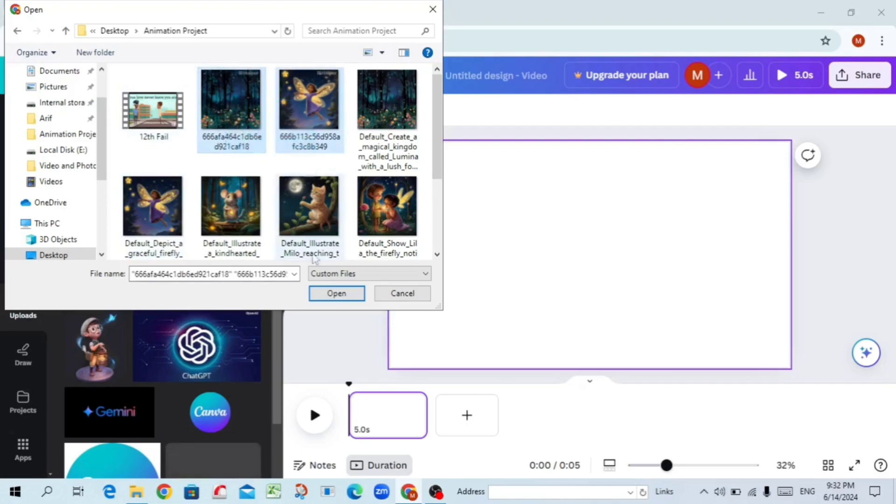
click(330, 299)
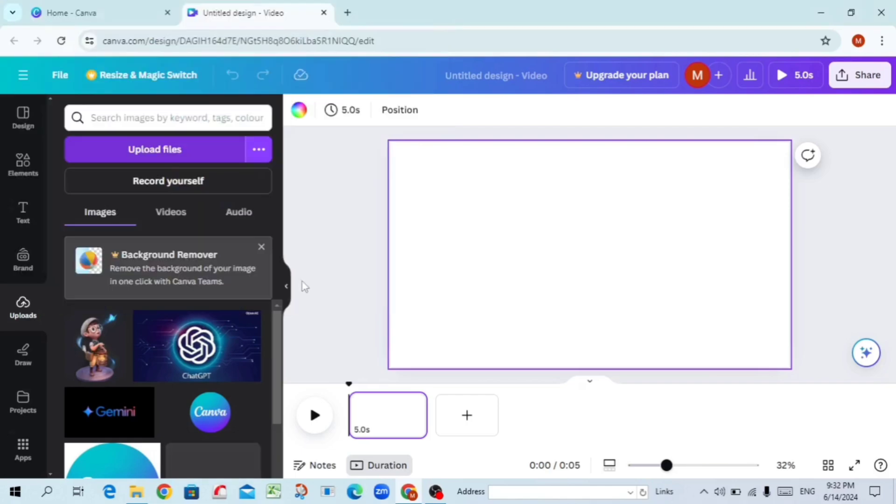
click(261, 247)
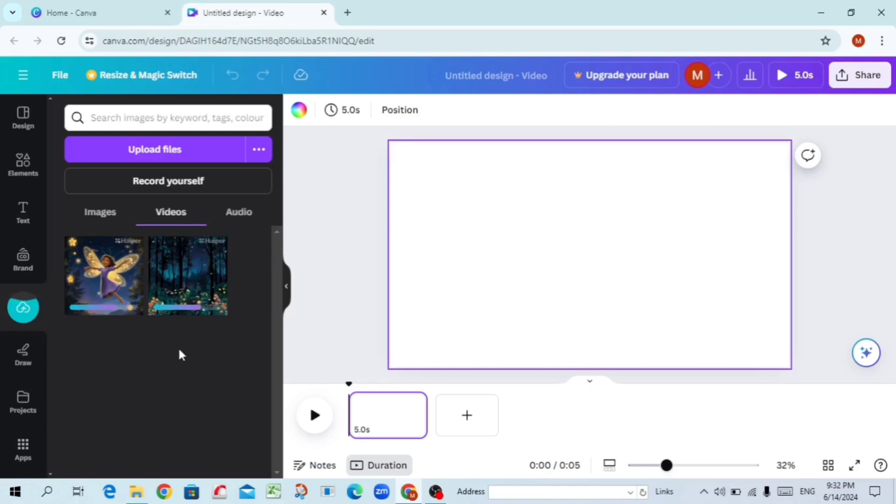
Step: Upload the two audio files mp3-output-ttsfree(dot)com and mp3-output-ttsfree(dot)com (1) from the Animation Project folder
click(157, 160)
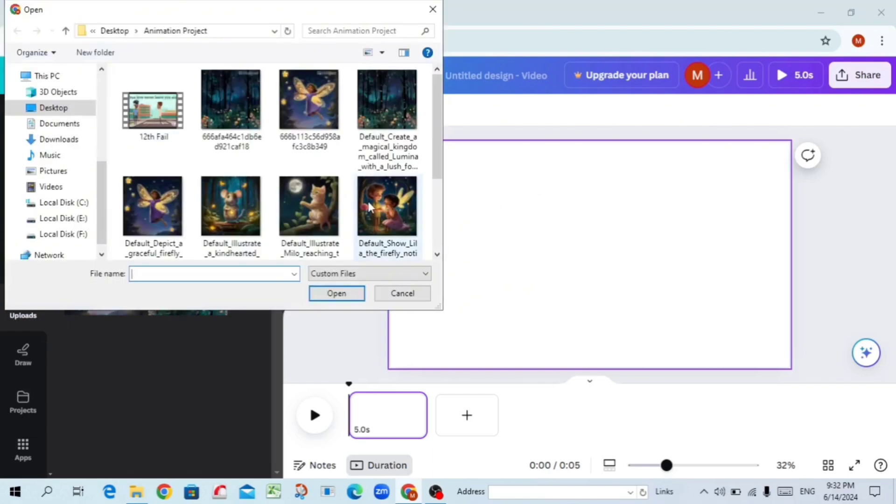
scroll(309, 208, down, 3)
click(309, 219)
ctrl+click(223, 198)
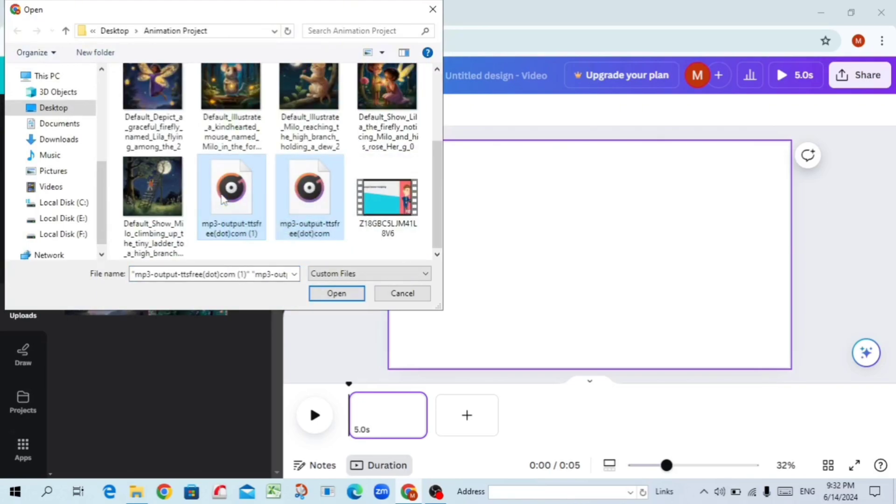
right_click(223, 198)
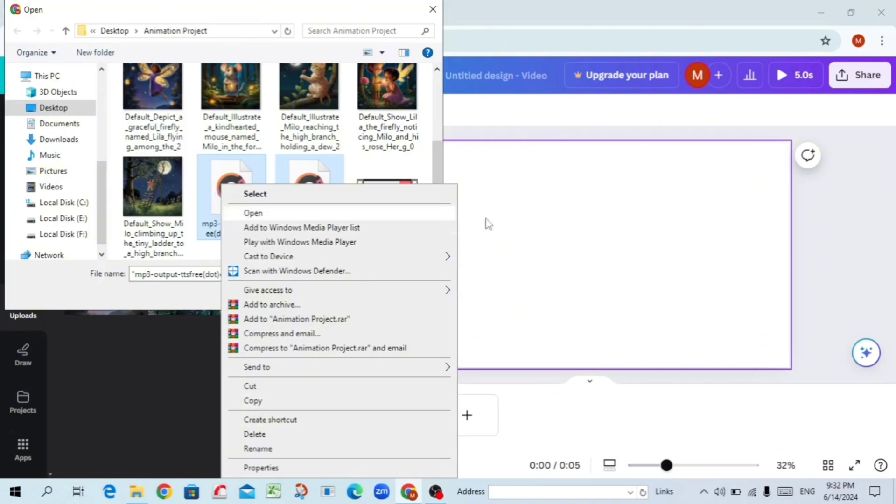
key(Escape)
click(336, 293)
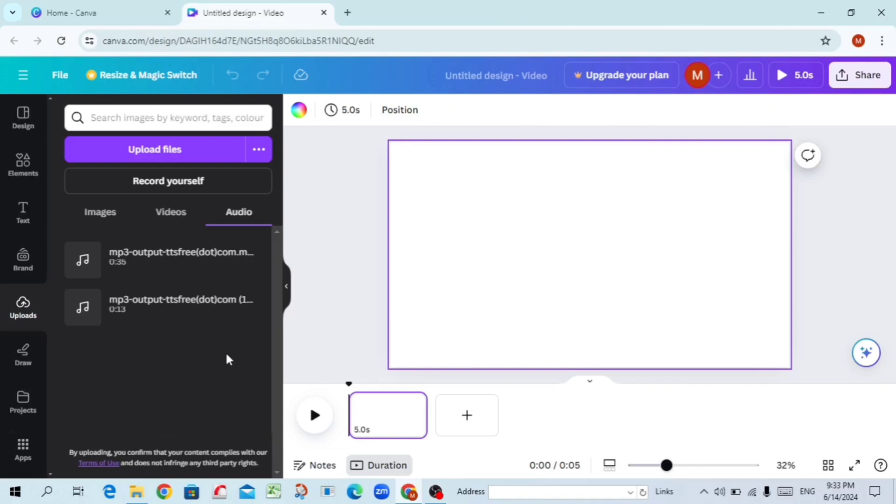
Step: Place the uploaded forest clip on the page, stretch it to fill the whole canvas, and add the fairy clip as the second page
click(180, 212)
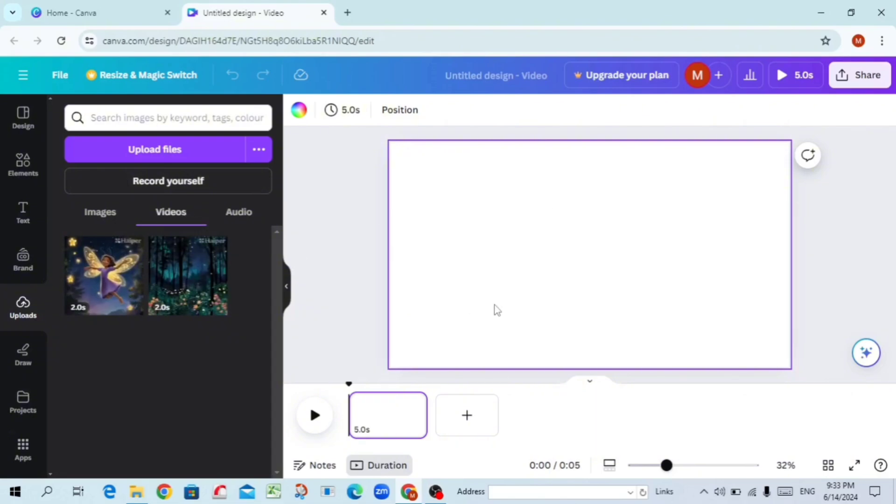
click(181, 293)
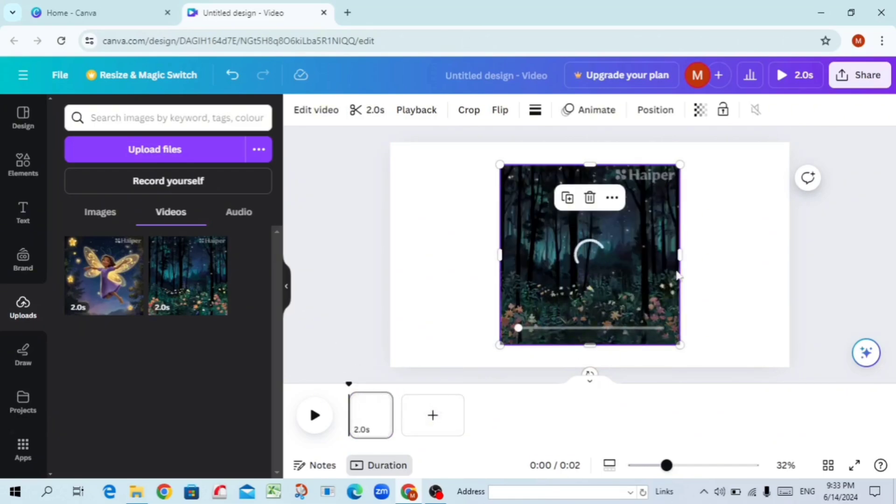
drag(680, 255, 785, 256)
drag(640, 163, 640, 142)
drag(500, 243, 391, 244)
drag(588, 345, 588, 368)
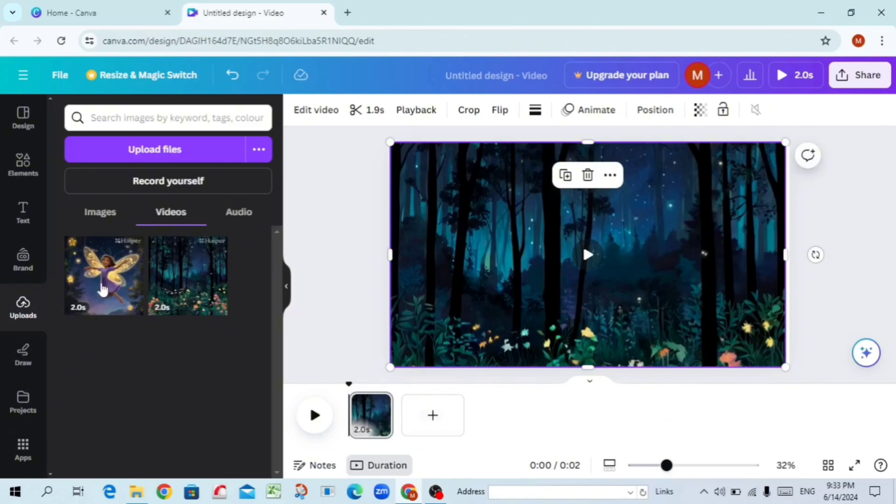
drag(104, 282, 437, 420)
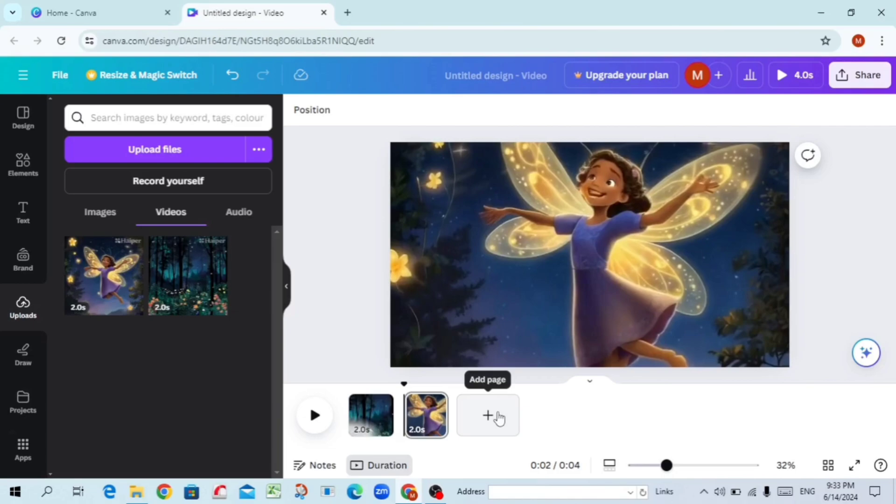
Step: Add the 35-second mp3-output-ttsfree(dot)com audio, extend it back to the start of the timeline, and play the video from the beginning
click(234, 213)
click(164, 261)
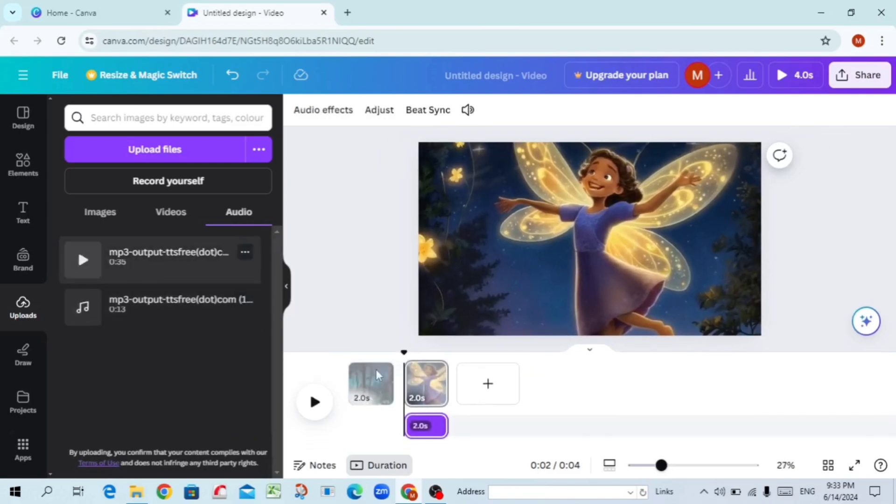
drag(406, 426, 307, 433)
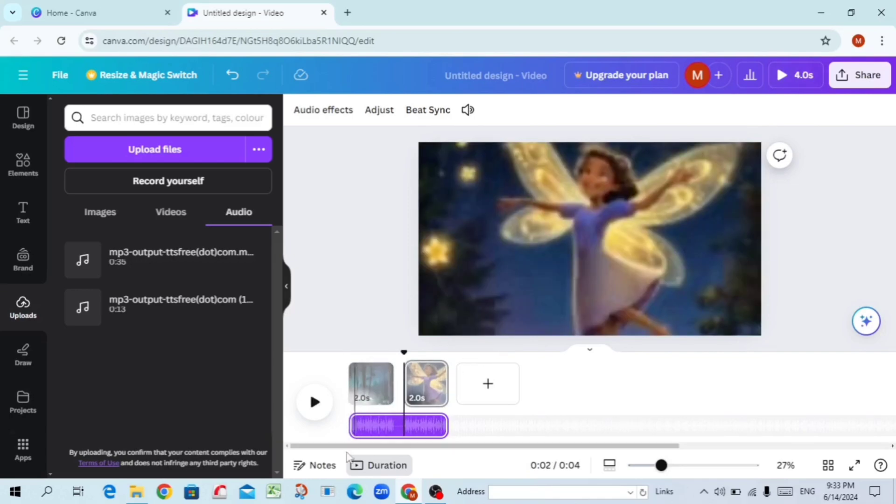
drag(402, 353, 349, 353)
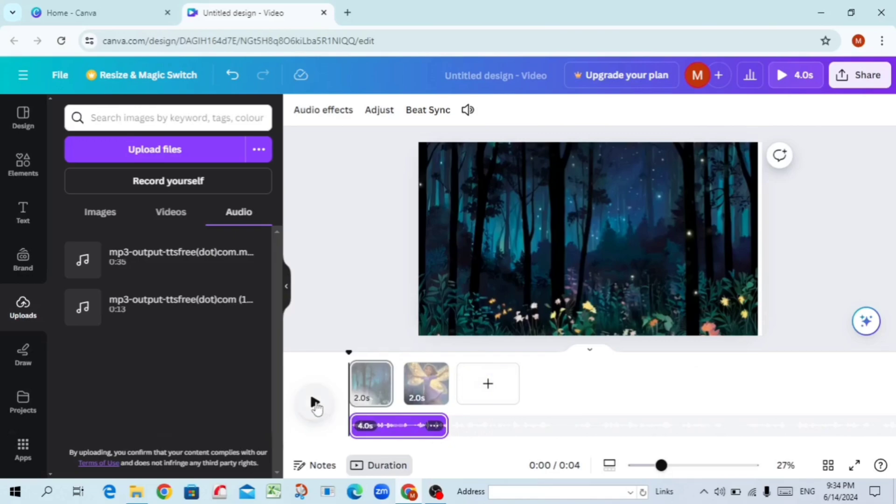
click(315, 404)
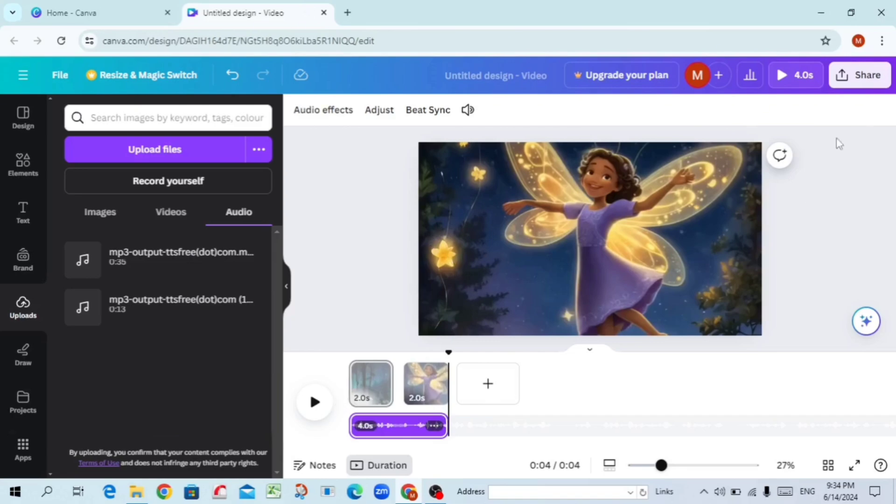
Step: Download all pages of the design as an MP4 video at 1080p (HD) quality
click(868, 75)
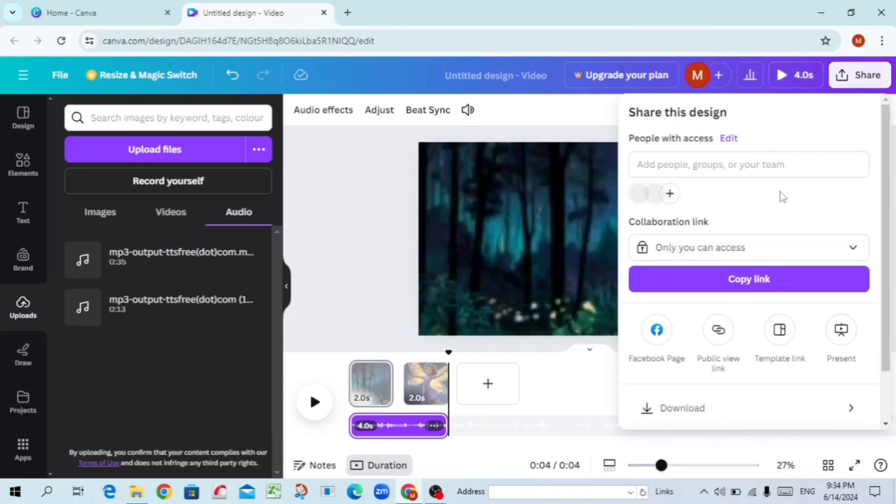
scroll(781, 194, down, 1)
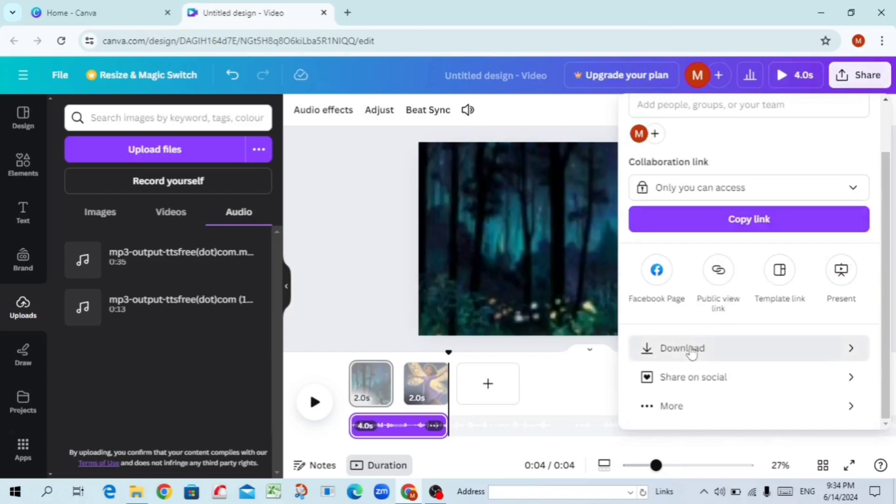
click(689, 349)
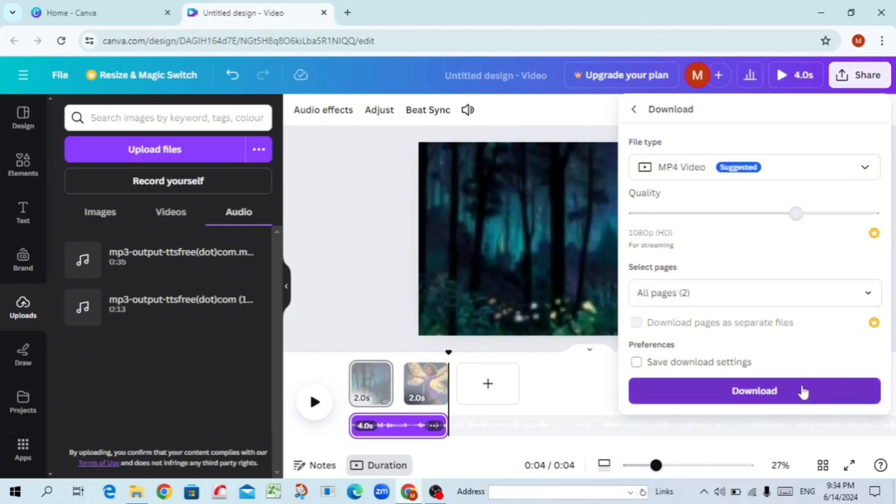
click(802, 393)
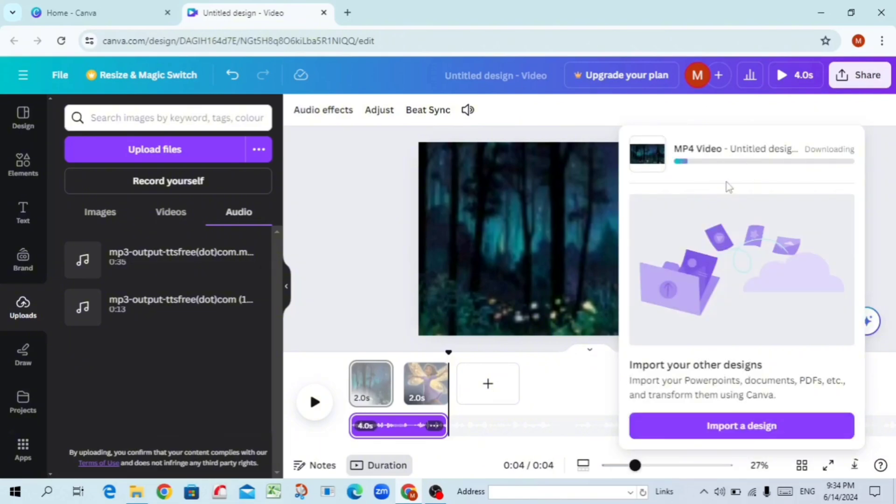